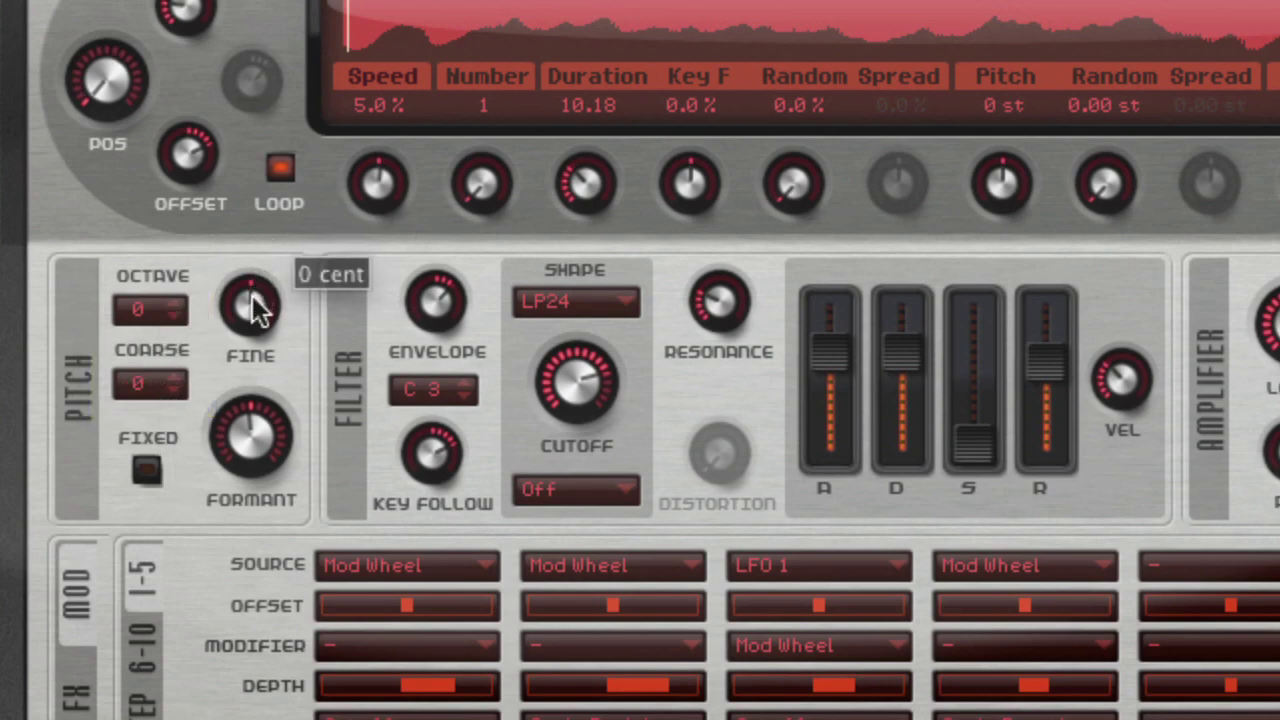
Lower the Fine pitch knob to about -2 cent
{"action": "mouse_move", "coordinate": [252, 295]}
{"action": "left_mouse_down"}
{"action": "mouse_move", "coordinate": [250, 371]}
{"action": "mouse_move", "coordinate": [251, 299]}
{"action": "left_mouse_up"}
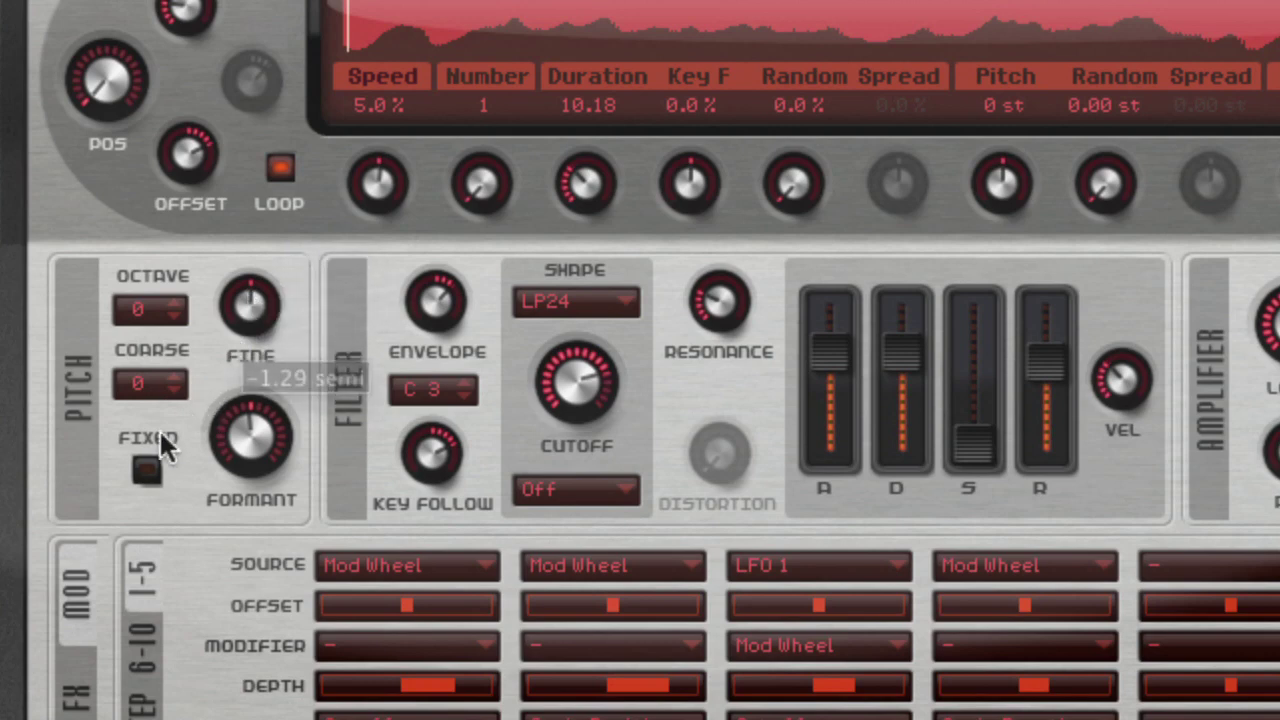
{"action": "left_click", "coordinate": [146, 466]}
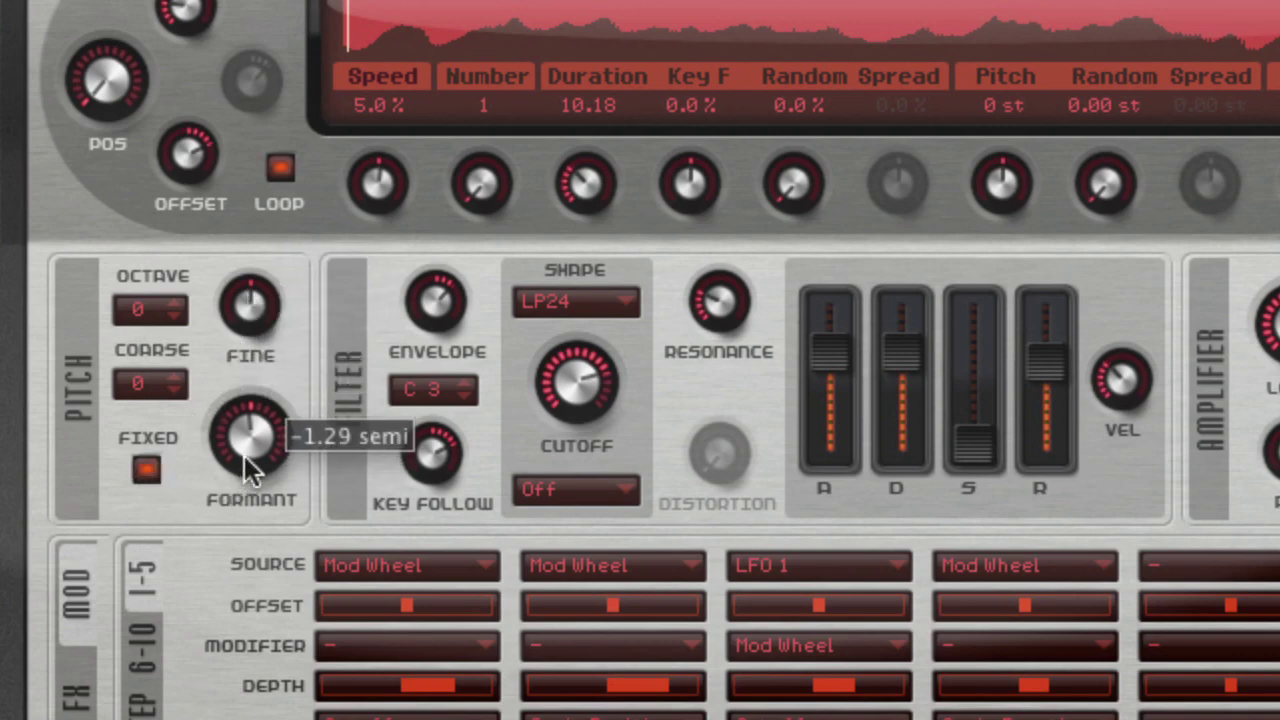
{"action": "left_click", "coordinate": [147, 471]}
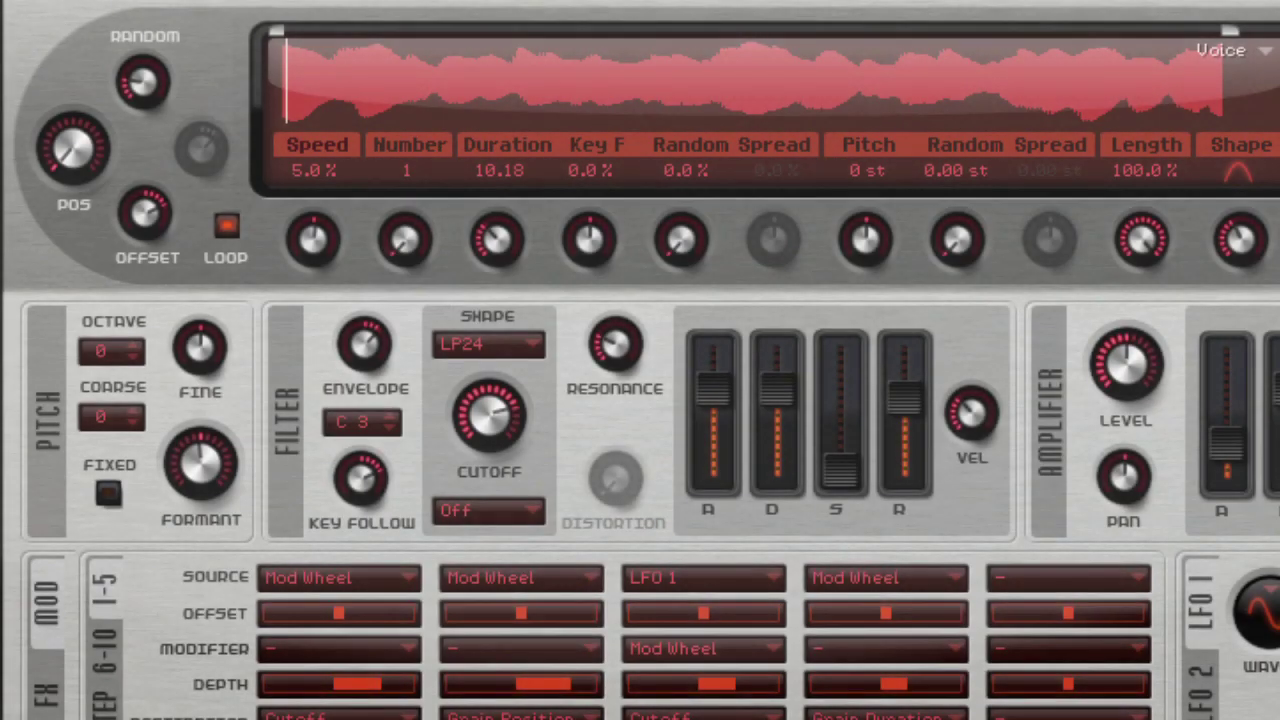
Raise grain Duration toward 1000.00, then bring it down to 1.00
{"action": "left_click_drag", "start_coordinate": [499, 240], "coordinate": [499, 210]}
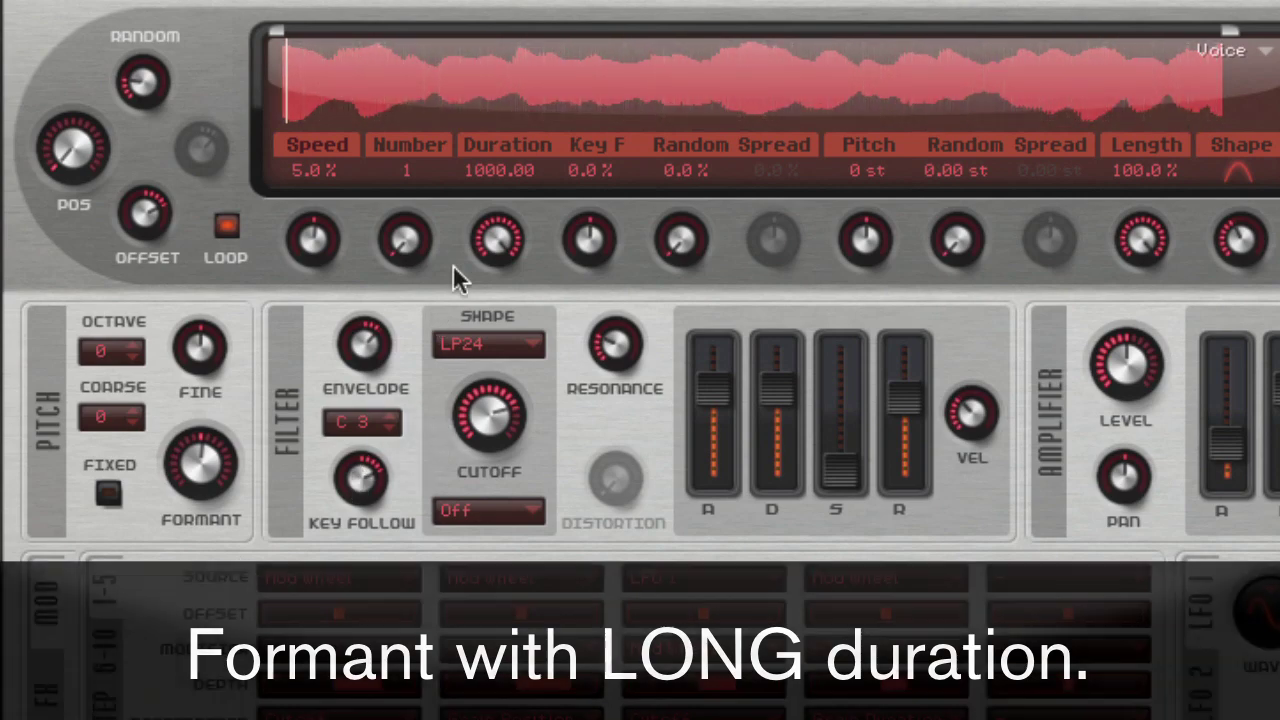
{"action": "left_click_drag", "start_coordinate": [497, 232], "coordinate": [481, 578]}
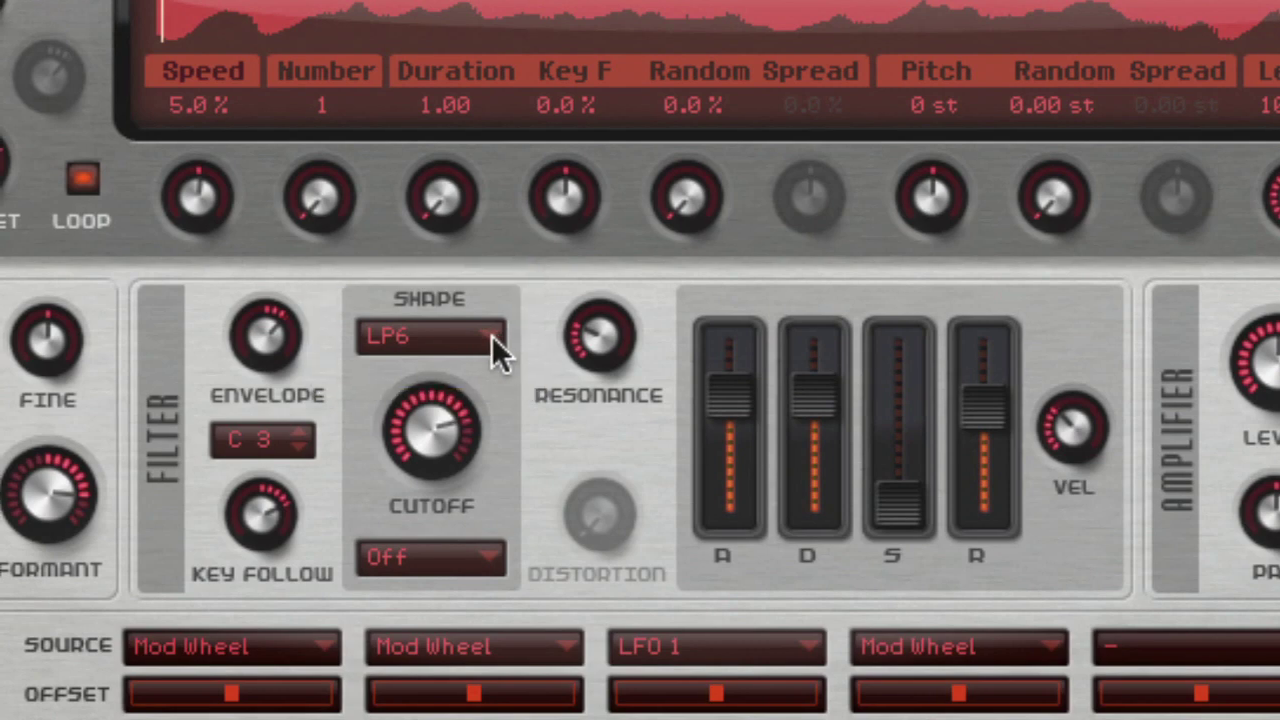
Open the filter Shape dropdown to view the available filter types
{"action": "left_click", "coordinate": [491, 335]}
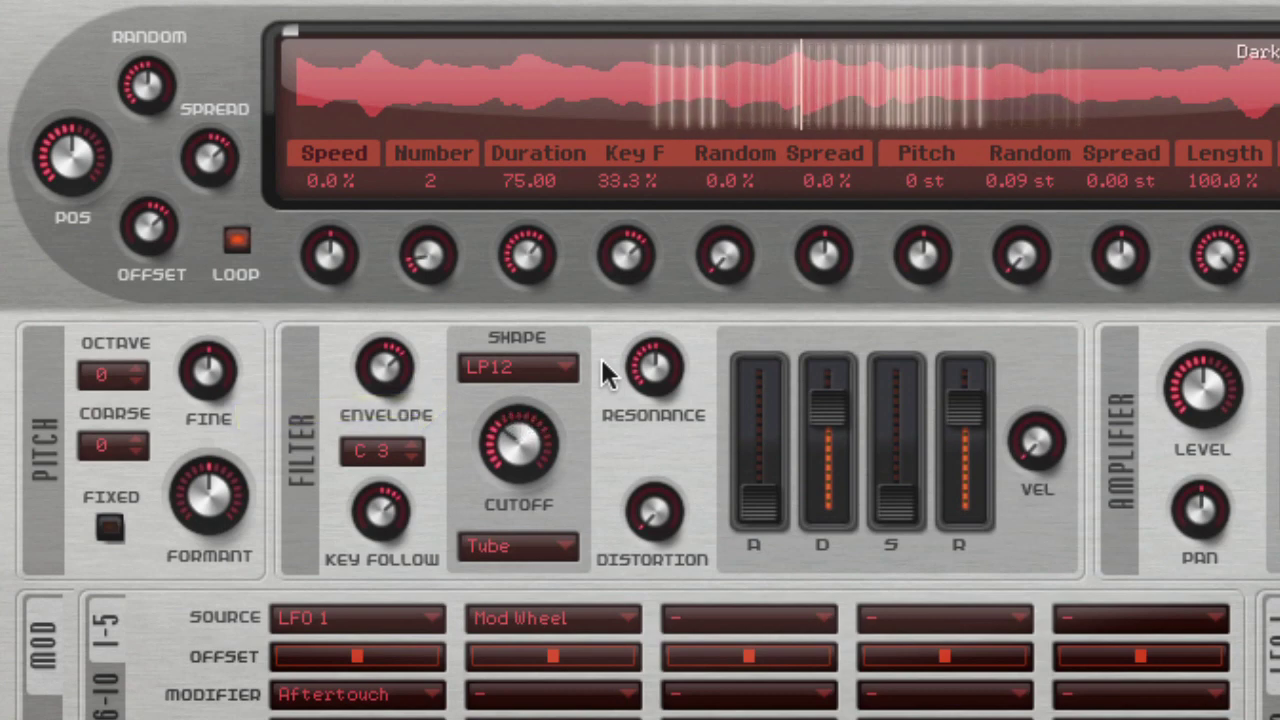
{"action": "left_click", "coordinate": [562, 368]}
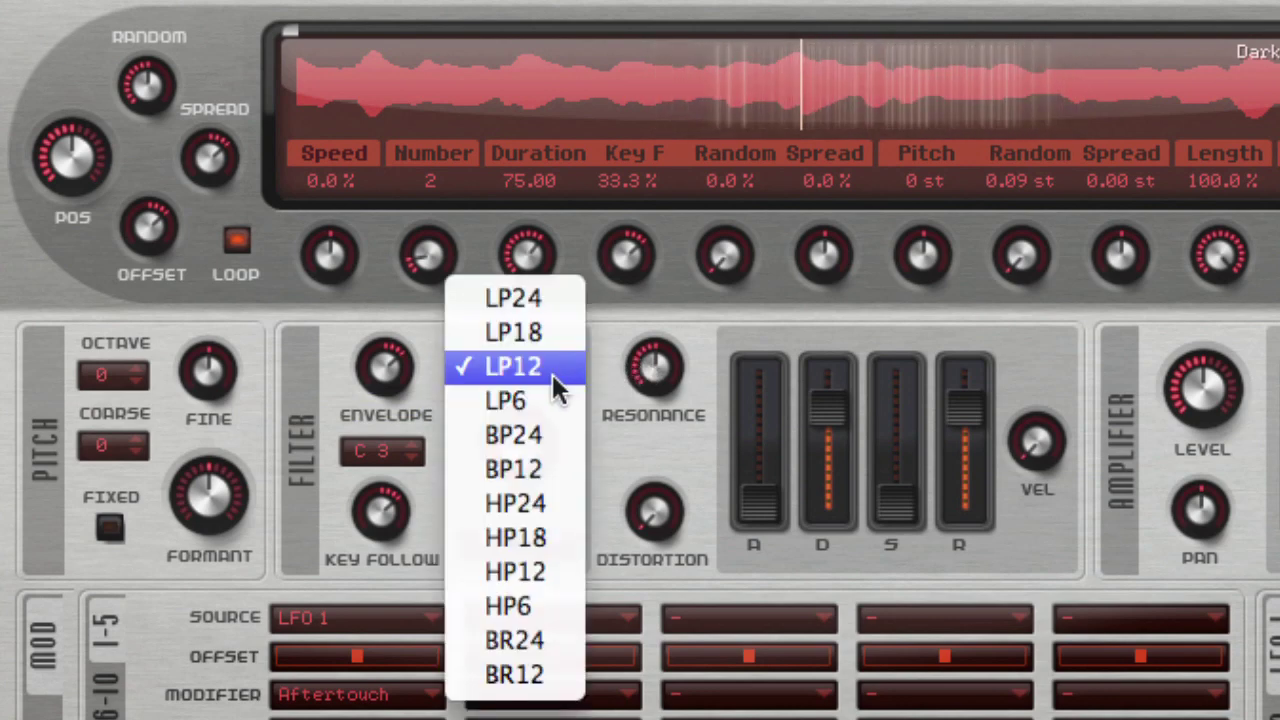
{"action": "left_click", "coordinate": [560, 355]}
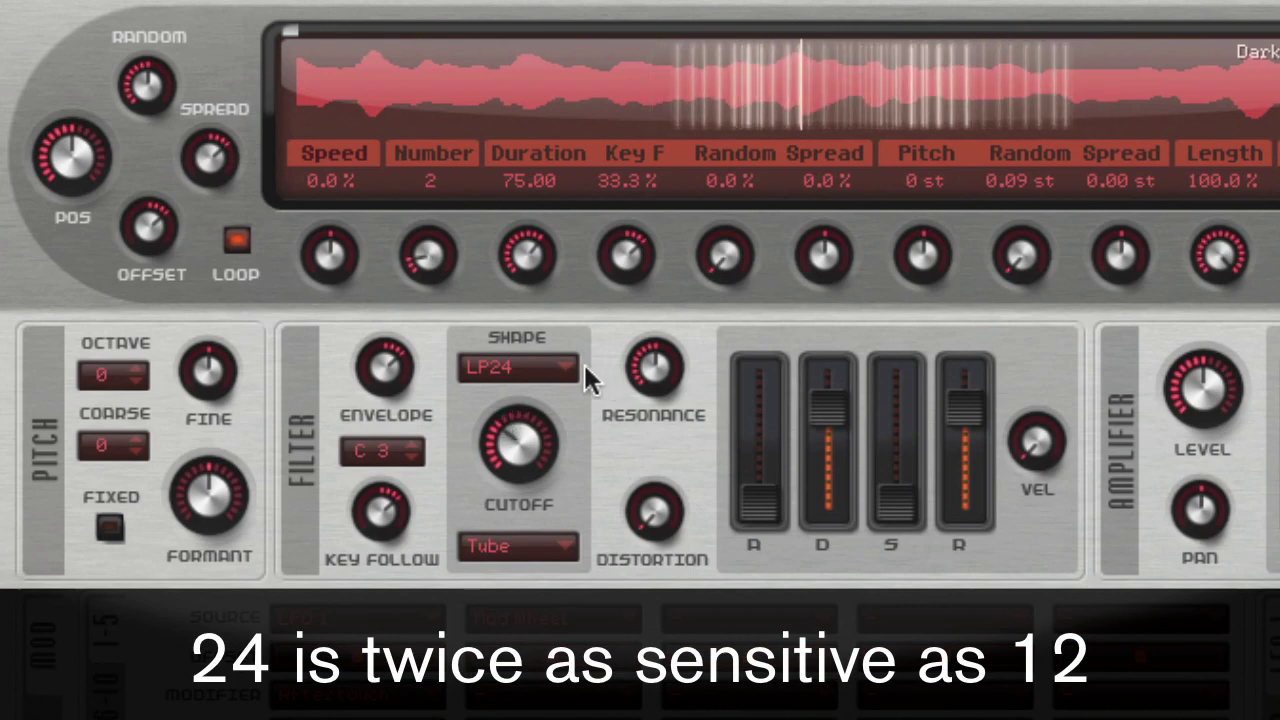
{"action": "left_click", "coordinate": [552, 368]}
{"action": "left_click", "coordinate": [543, 440]}
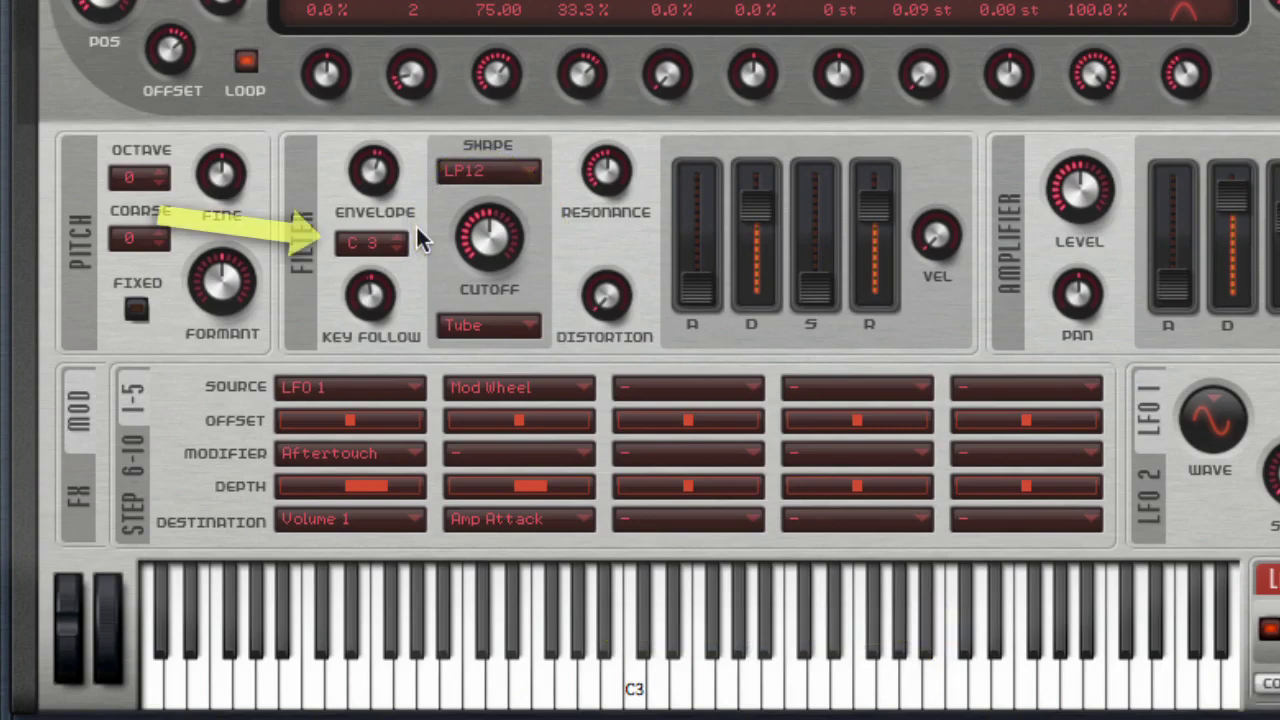
Move the key reference to D3 and back to C3, raise Key Follow, and play across the keyboard
{"action": "scroll", "coordinate": [403, 240], "scroll_direction": "up", "scroll_amount": 2}
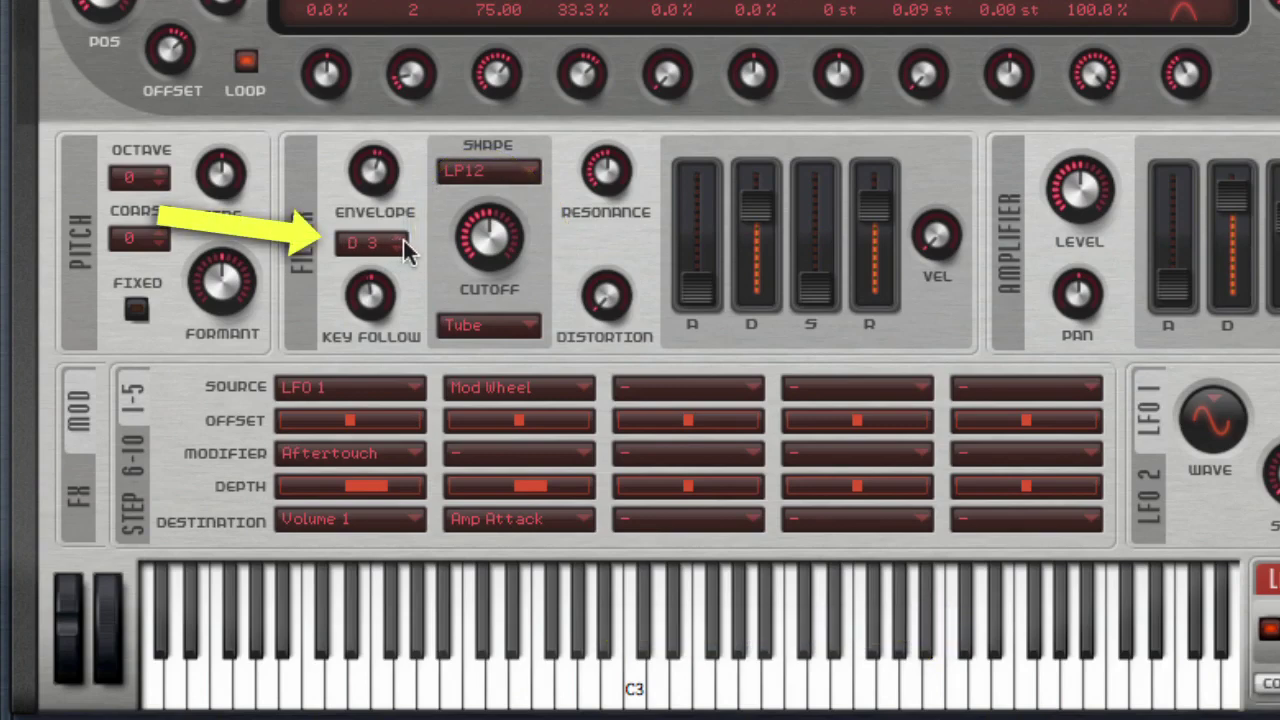
{"action": "scroll", "coordinate": [402, 250], "scroll_direction": "down", "scroll_amount": 1}
{"action": "scroll", "coordinate": [402, 250], "scroll_direction": "down", "scroll_amount": 1}
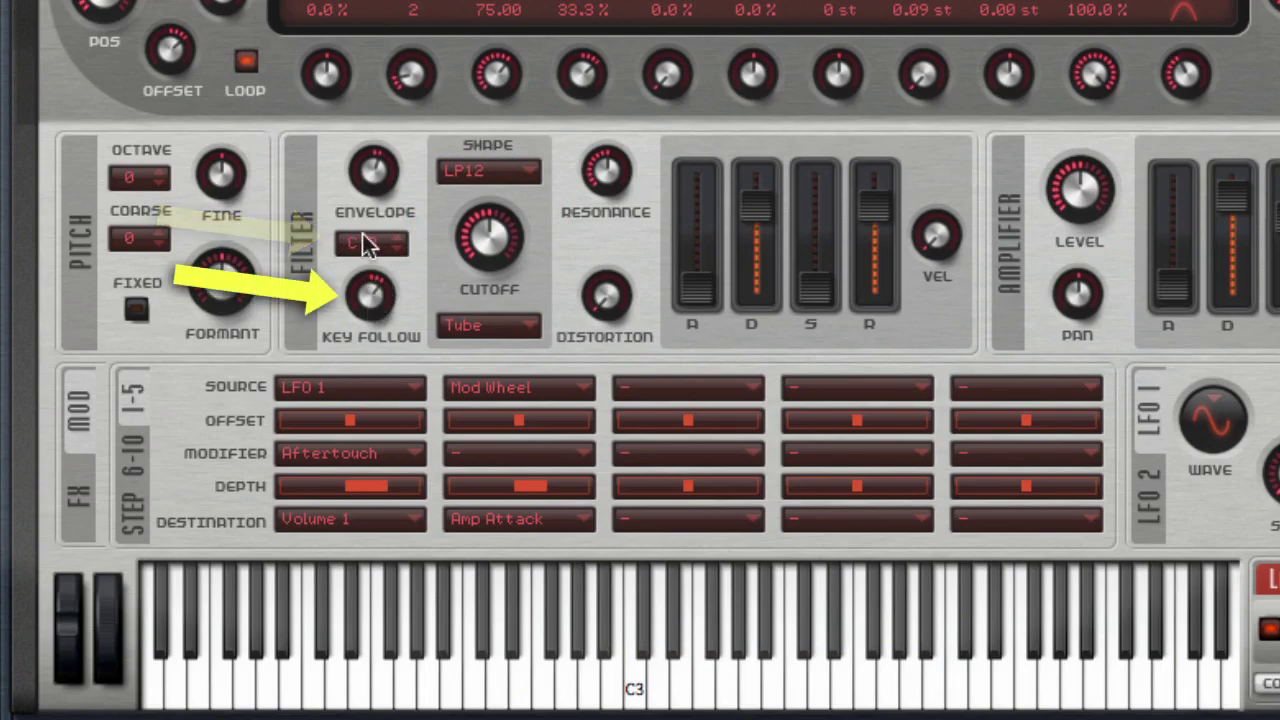
{"action": "left_click_drag", "start_coordinate": [369, 299], "coordinate": [357, 103]}
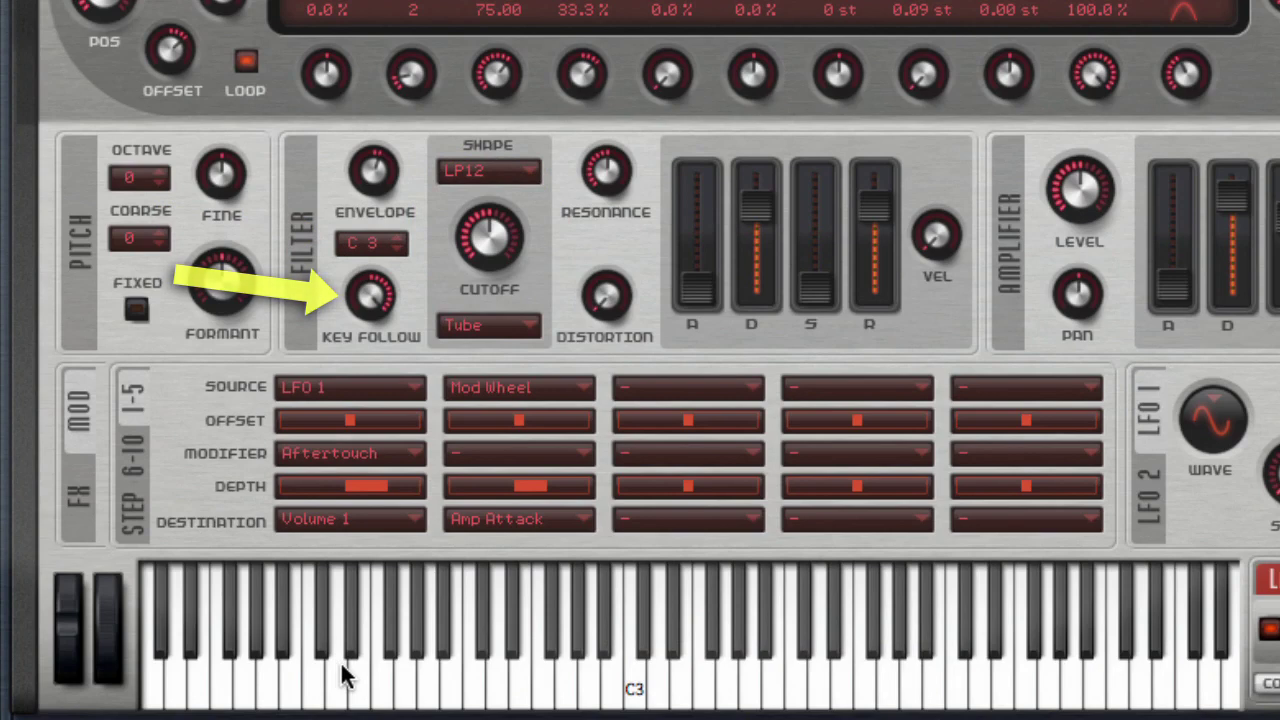
{"action": "left_click_drag", "start_coordinate": [372, 690], "coordinate": [1135, 690]}
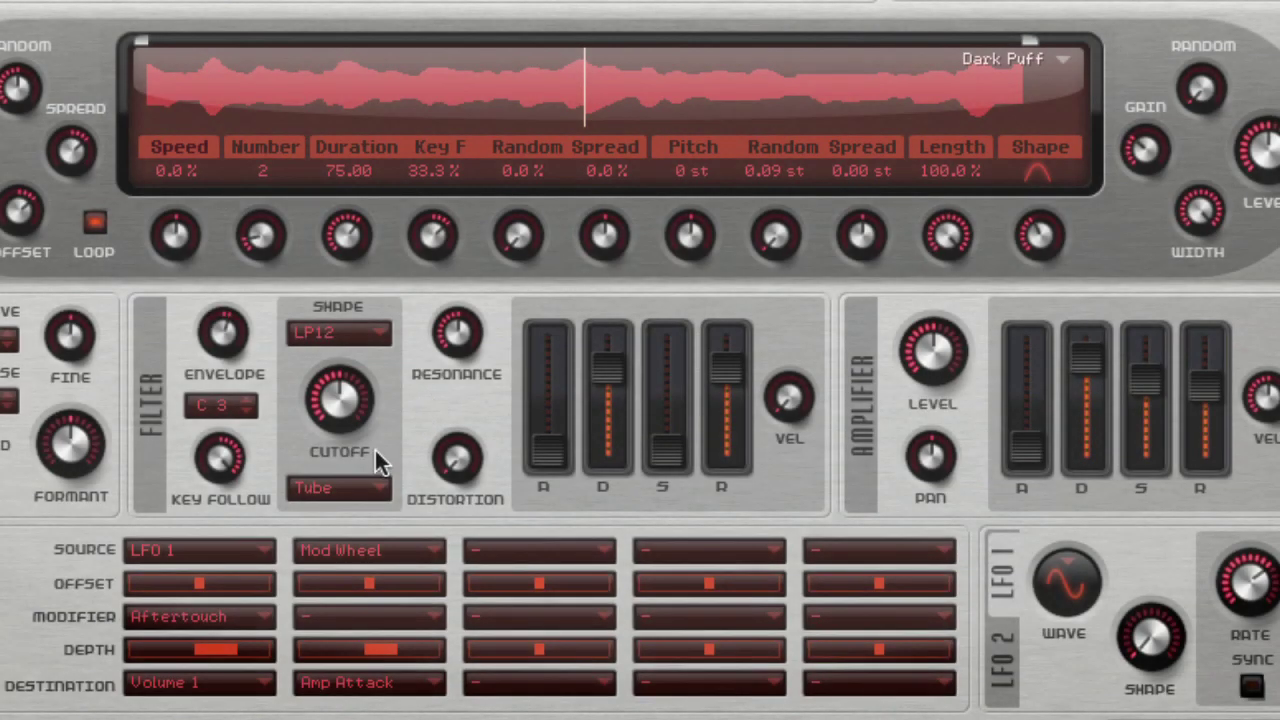
Open the filter Distortion type dropdown to choose Rate
{"action": "left_click", "coordinate": [378, 487]}
Set Heating Pad's filter attack to mid-height, decay slightly lower, sustain slightly higher
{"action": "mouse_move", "coordinate": [551, 451]}
{"action": "left_mouse_down"}
{"action": "mouse_move", "coordinate": [548, 358]}
{"action": "mouse_move", "coordinate": [550, 462]}
{"action": "left_mouse_up"}
{"action": "mouse_move", "coordinate": [591, 387]}
{"action": "left_mouse_down"}
{"action": "mouse_move", "coordinate": [591, 448]}
{"action": "mouse_move", "coordinate": [595, 373]}
{"action": "mouse_move", "coordinate": [595, 395]}
{"action": "left_mouse_up"}
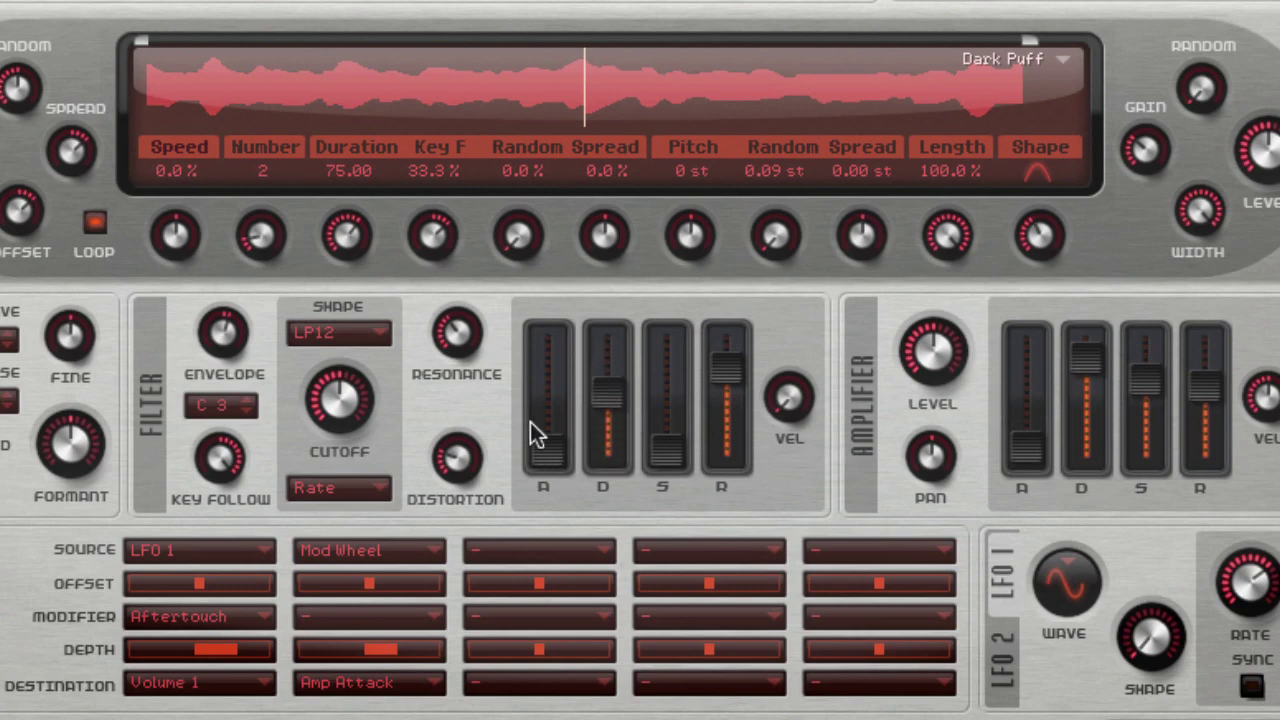
{"action": "left_click_drag", "start_coordinate": [548, 455], "coordinate": [560, 394]}
{"action": "mouse_move", "coordinate": [662, 456]}
{"action": "left_mouse_down"}
{"action": "mouse_move", "coordinate": [668, 398]}
{"action": "mouse_move", "coordinate": [723, 408]}
{"action": "mouse_move", "coordinate": [720, 428]}
{"action": "left_mouse_up"}
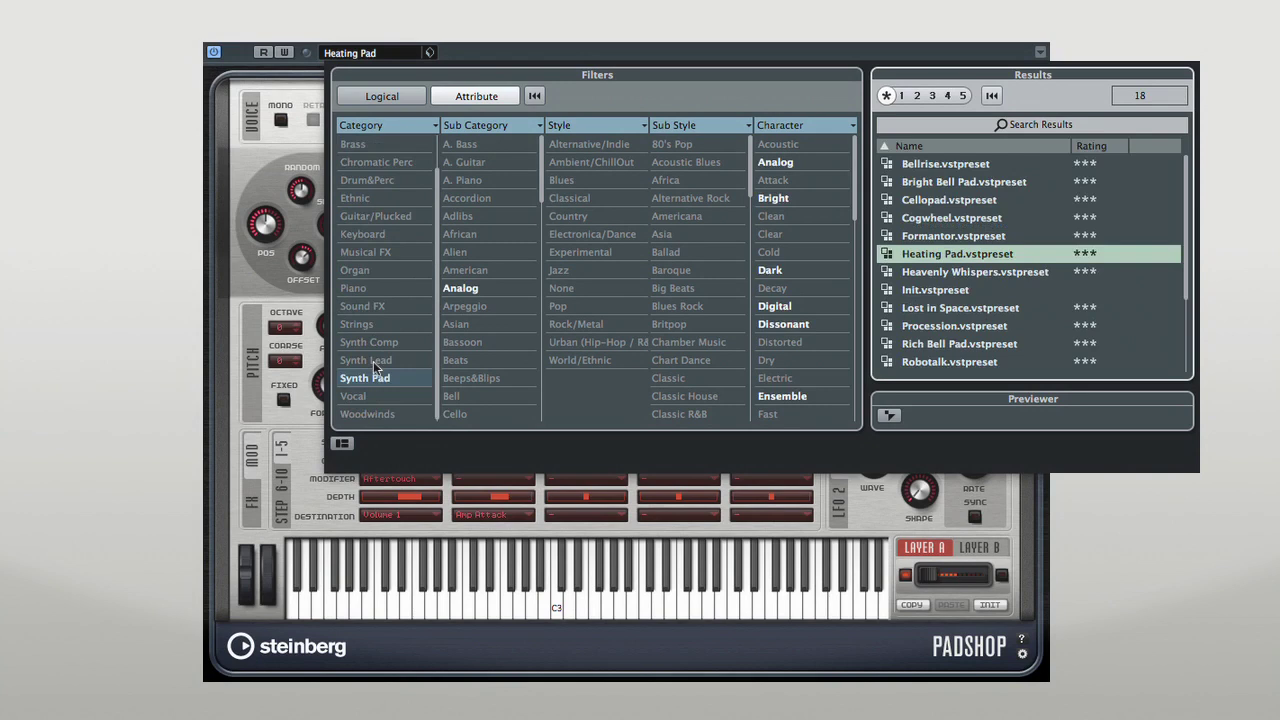
Narrow the preset browser to the Synth Pad category and Digital sub category
{"action": "left_click", "coordinate": [386, 380]}
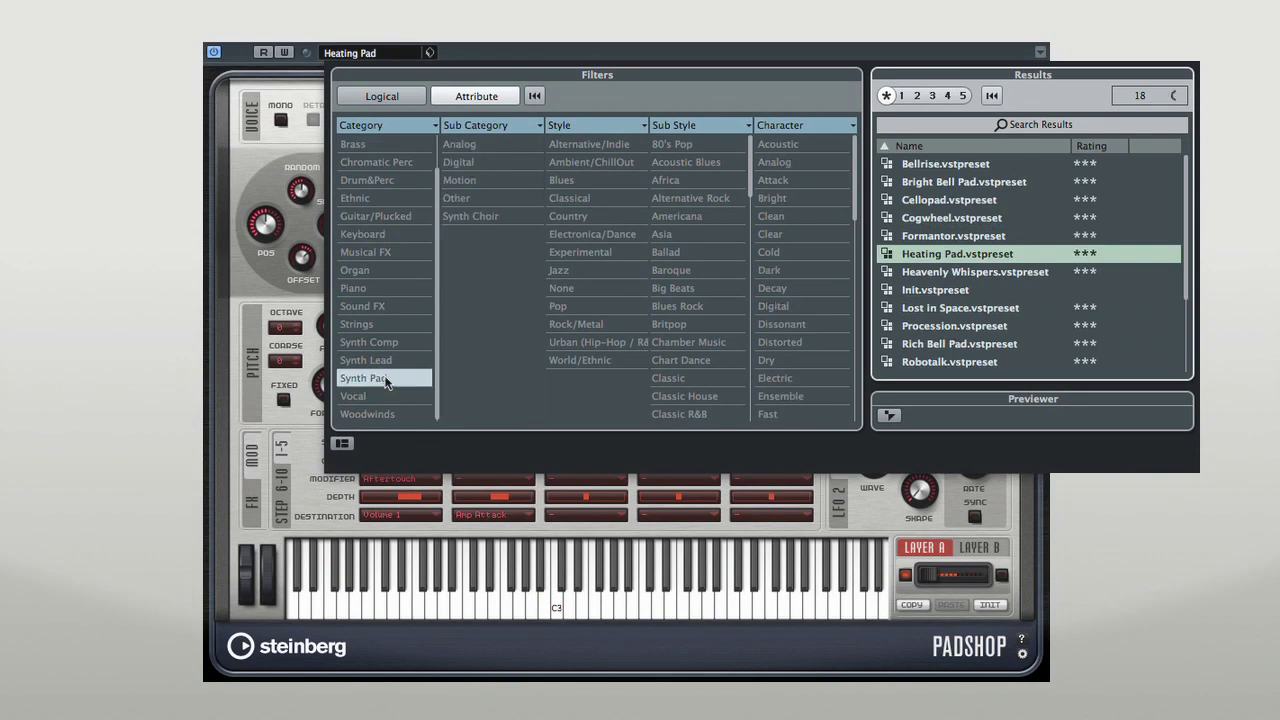
{"action": "left_click", "coordinate": [488, 165]}
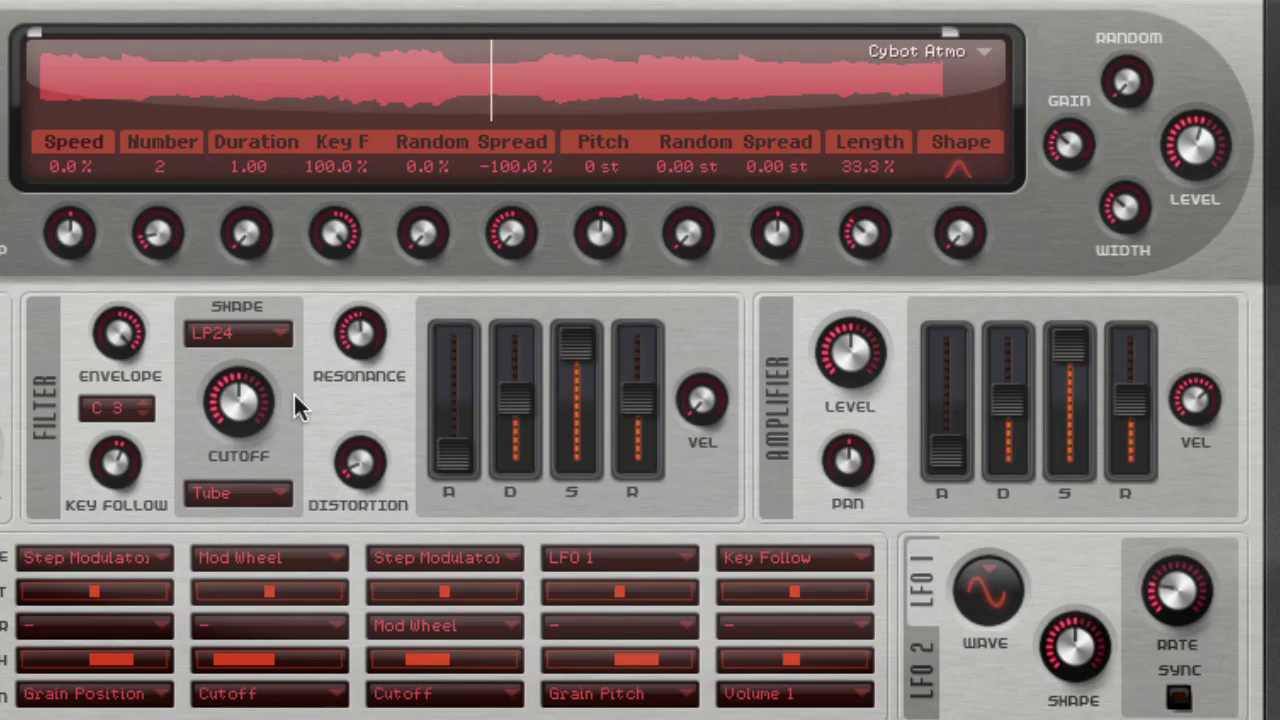
Test the filter attack and return it to zero, then pull decay and release down
{"action": "left_click_drag", "start_coordinate": [448, 451], "coordinate": [445, 494]}
{"action": "left_click_drag", "start_coordinate": [514, 400], "coordinate": [511, 459]}
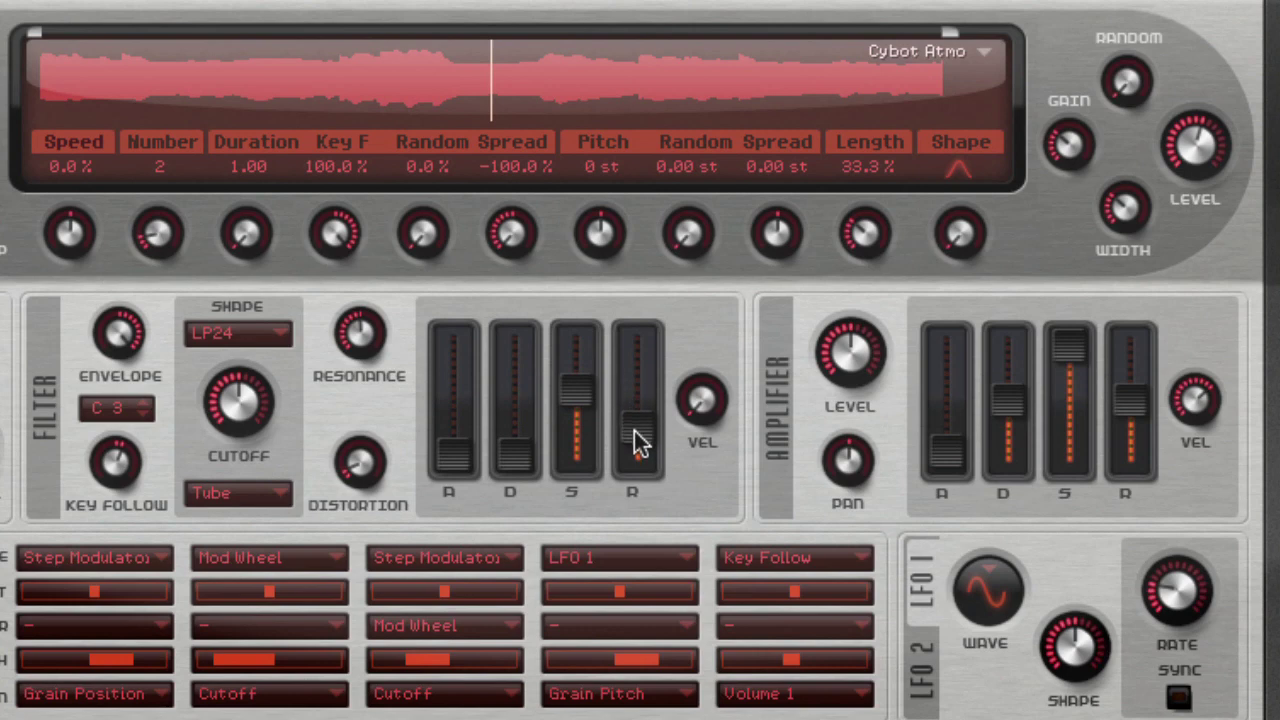
{"action": "left_click_drag", "start_coordinate": [640, 440], "coordinate": [636, 482]}
Push Cogwheel's filter envelope attack to the top, then back to about halfway
{"action": "left_click_drag", "start_coordinate": [456, 460], "coordinate": [453, 425]}
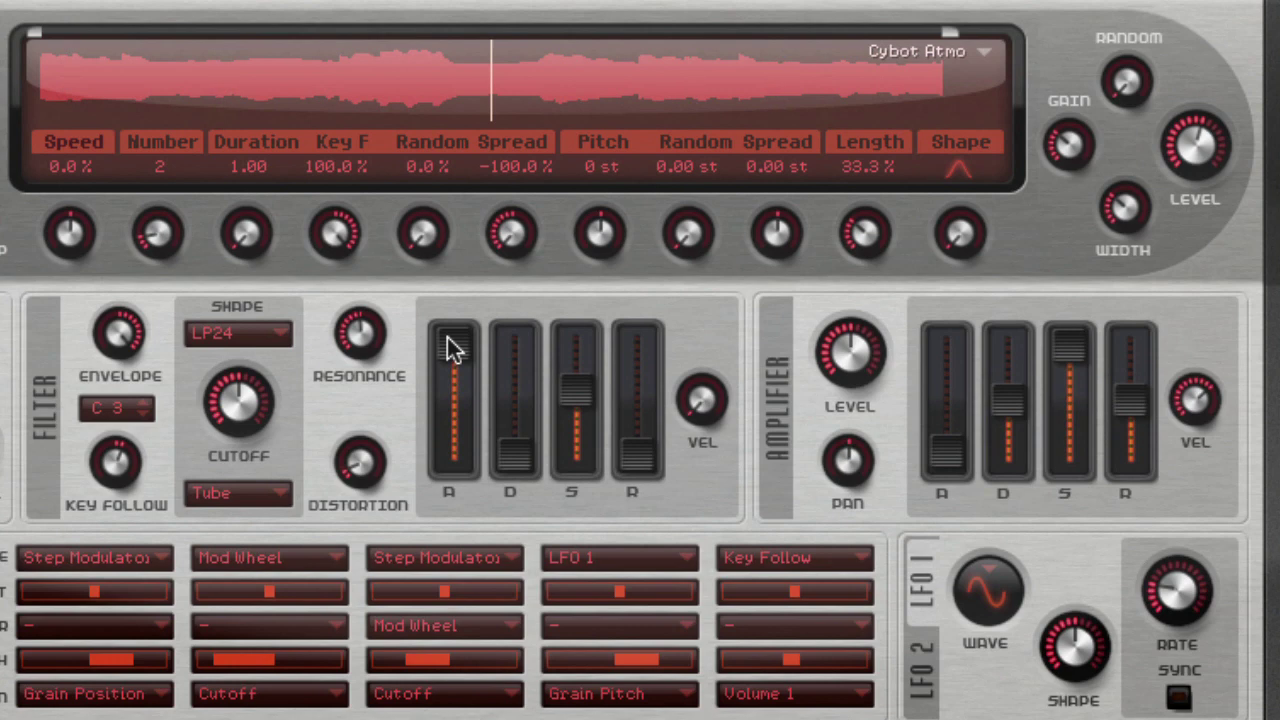
{"action": "left_click_drag", "start_coordinate": [448, 339], "coordinate": [451, 365]}
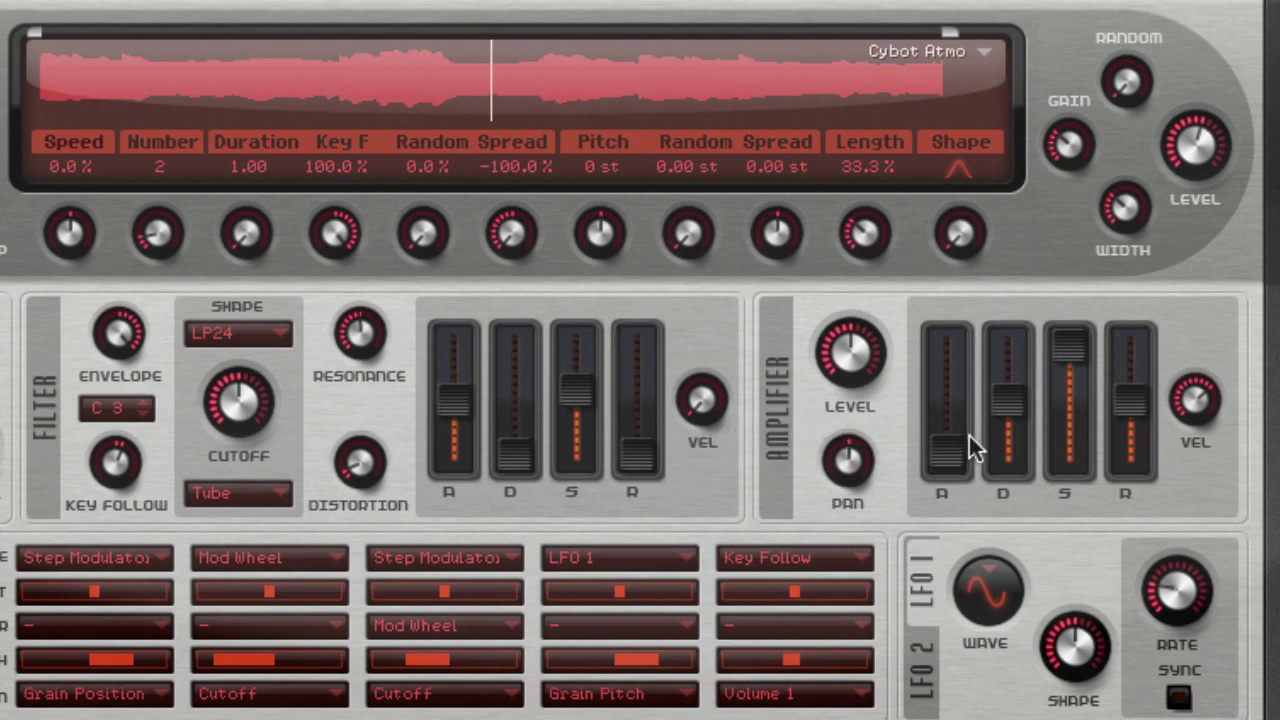
Raise the amplifier envelope attack to upper-middle and nudge the Level knob slightly
{"action": "left_click_drag", "start_coordinate": [951, 452], "coordinate": [955, 398]}
{"action": "left_click_drag", "start_coordinate": [850, 358], "coordinate": [848, 380]}
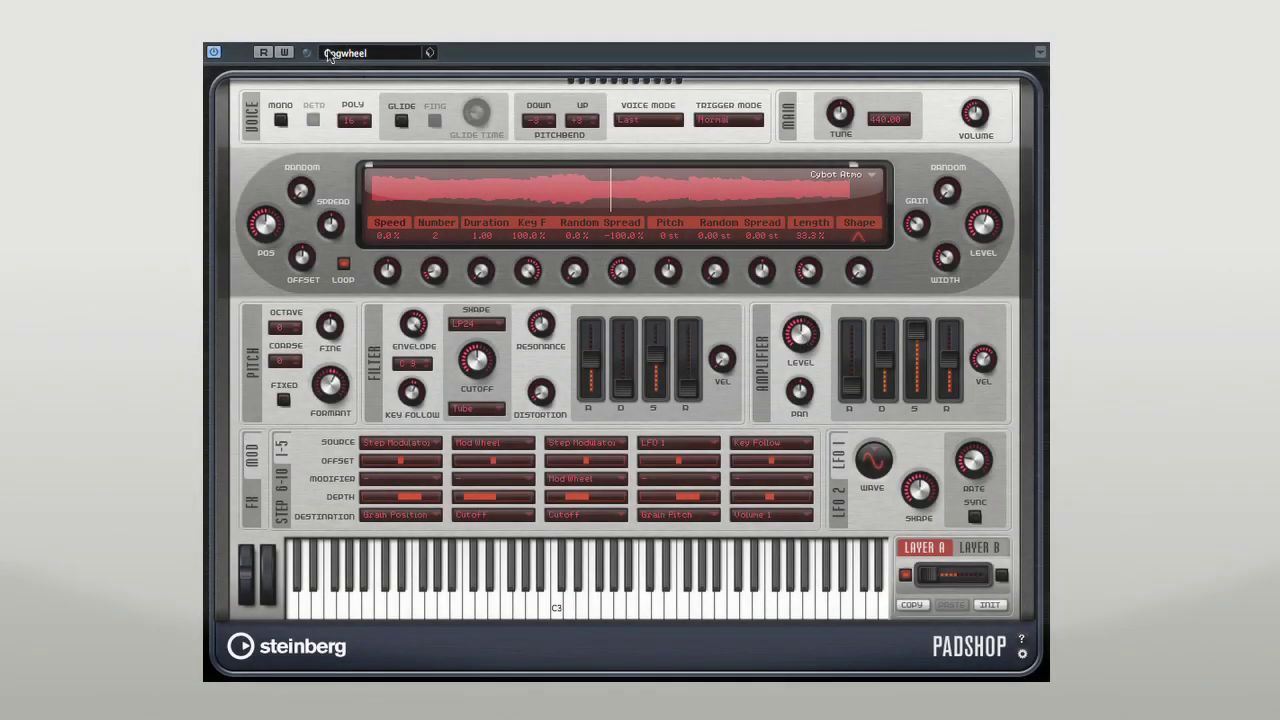
Load the Stepper preset from the Synth Pad category in the preset browser
{"action": "left_click", "coordinate": [329, 55]}
{"action": "left_click", "coordinate": [364, 414]}
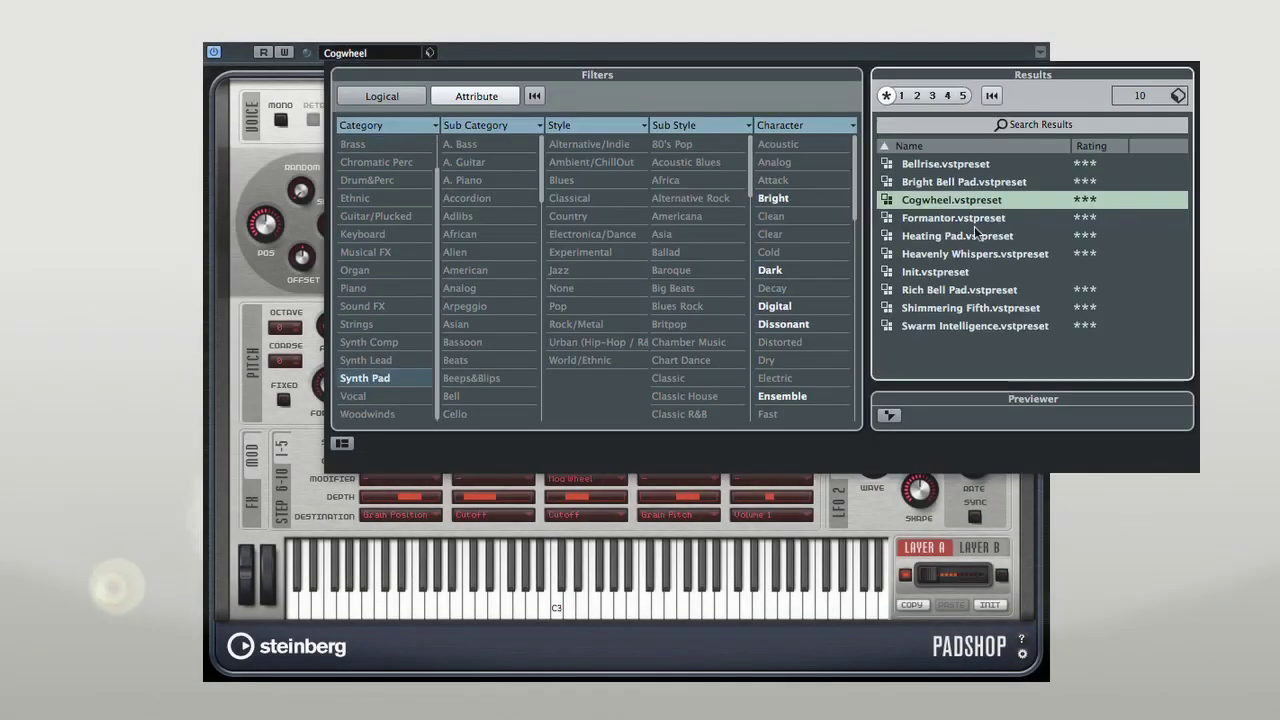
{"action": "scroll", "coordinate": [932, 287], "scroll_direction": "down", "scroll_amount": 3}
{"action": "double_click", "coordinate": [930, 288]}
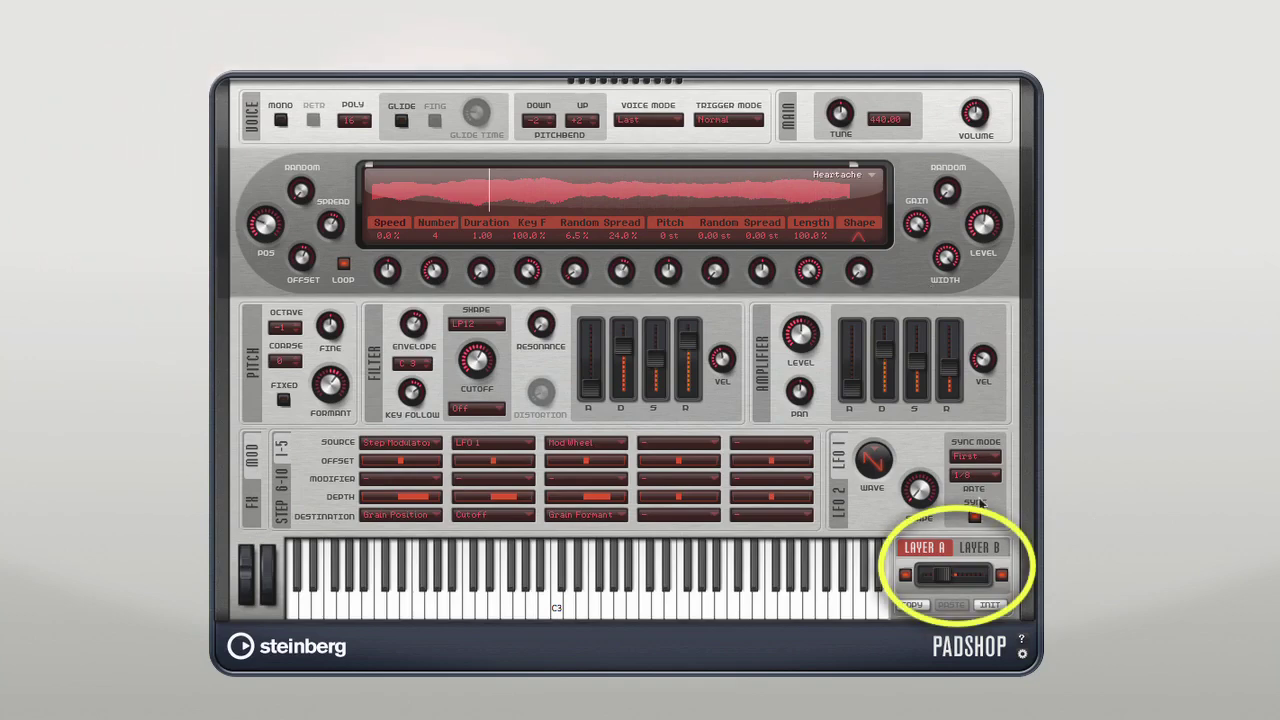
{"action": "left_click", "coordinate": [960, 548]}
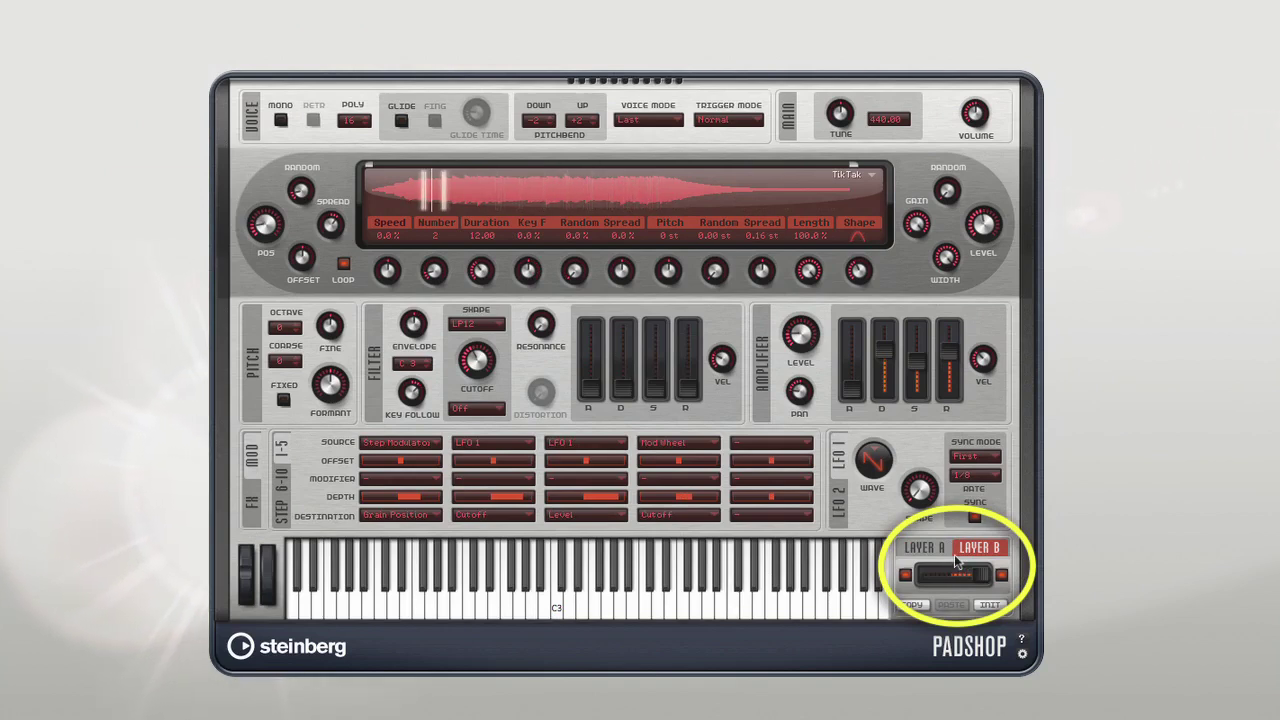
{"action": "left_click", "coordinate": [924, 547]}
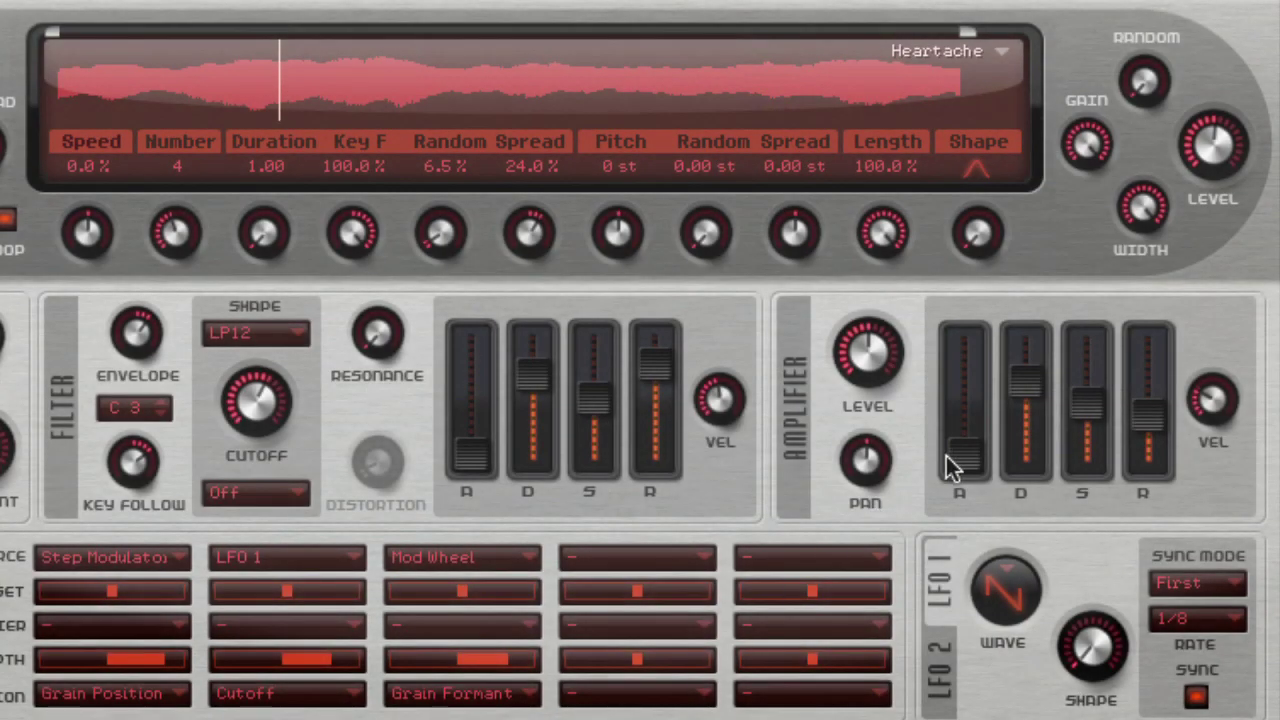
Raise the Amplifier envelope attack (A) fader from zero to about mid-height
{"action": "left_click_drag", "start_coordinate": [946, 457], "coordinate": [958, 401]}
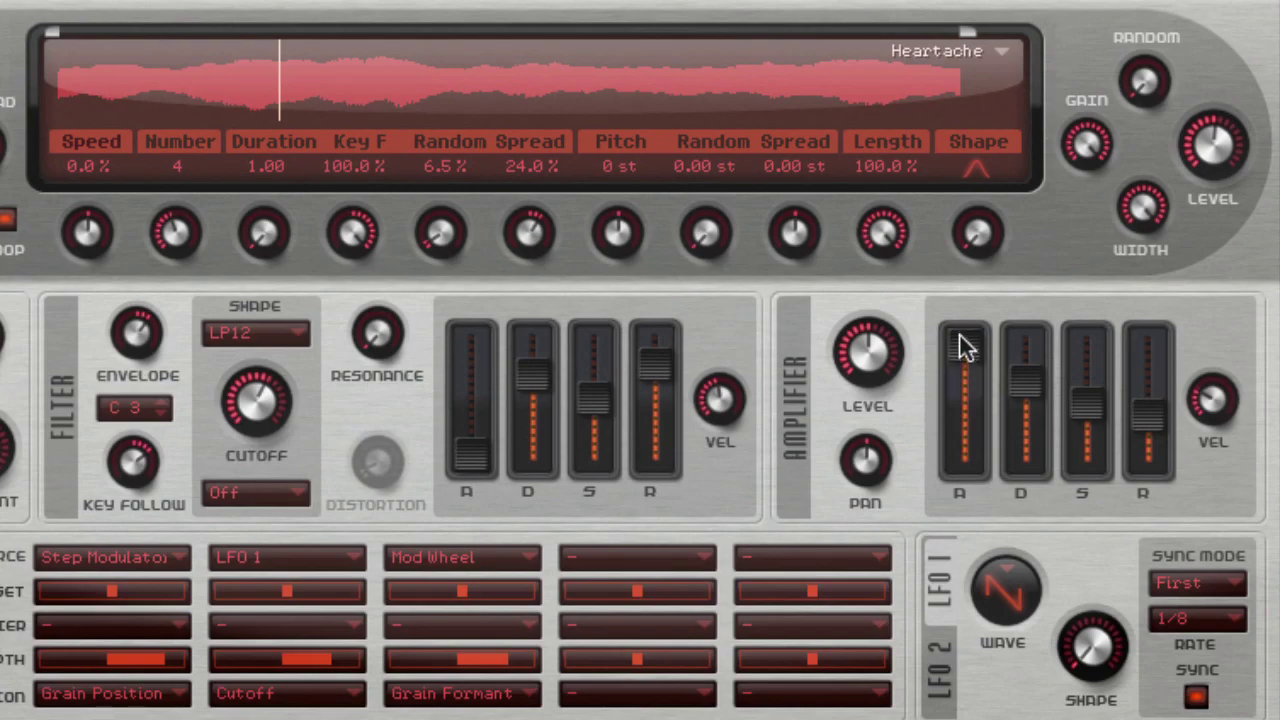